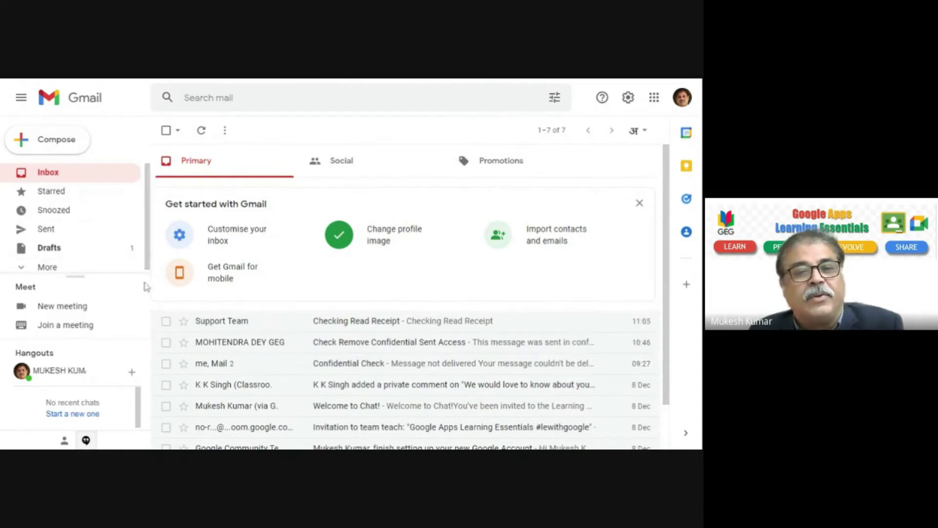
Start a new email addressed to the suggested contact
click(58, 141)
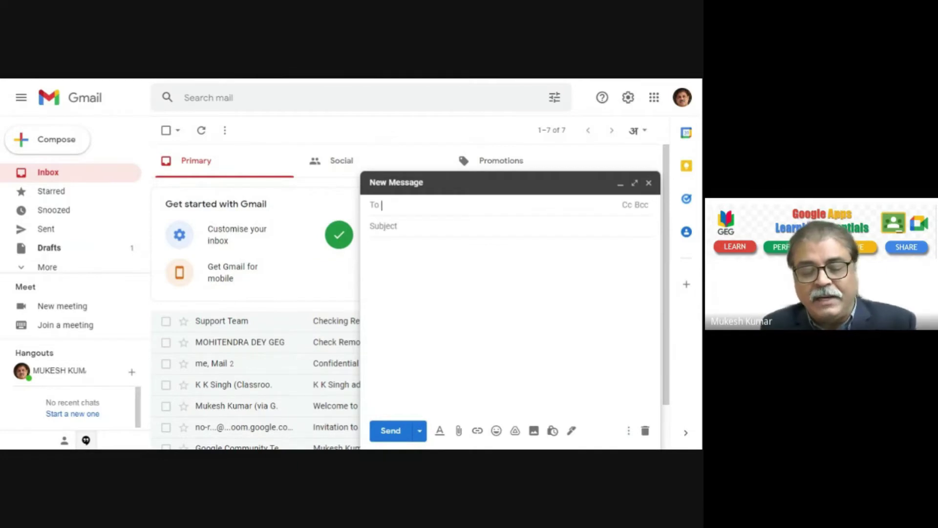
text(MOHIT.)
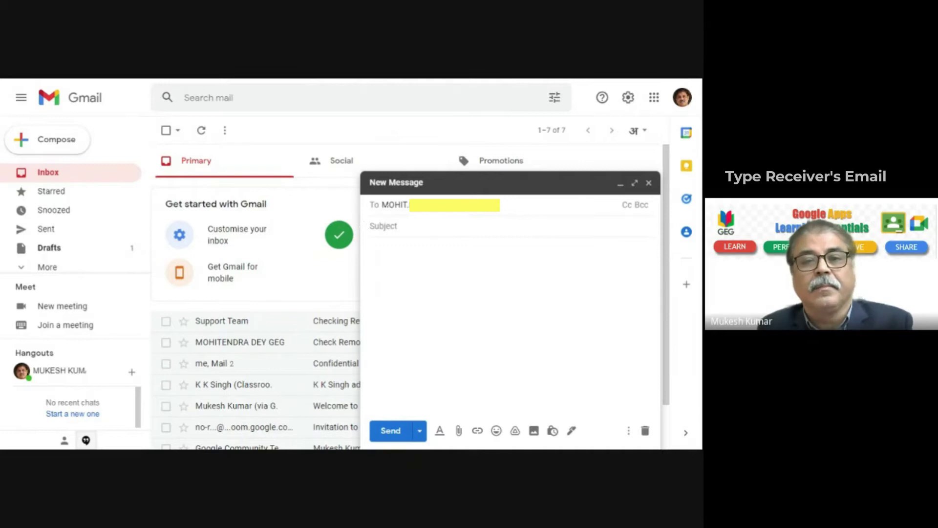
key(BackSpace)
key(BackSpace)
key(BackSpace)
key(BackSpace)
key(BackSpace)
key(BackSpace)
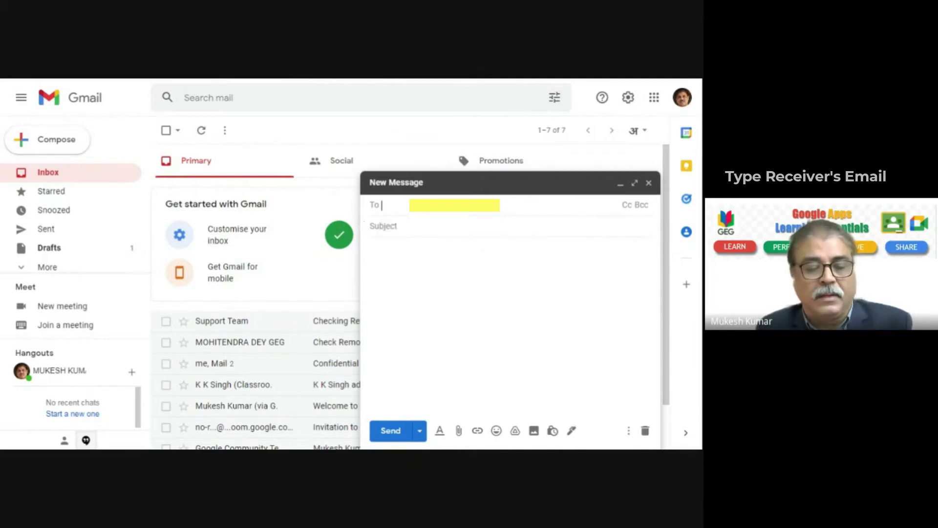
text(mohi)
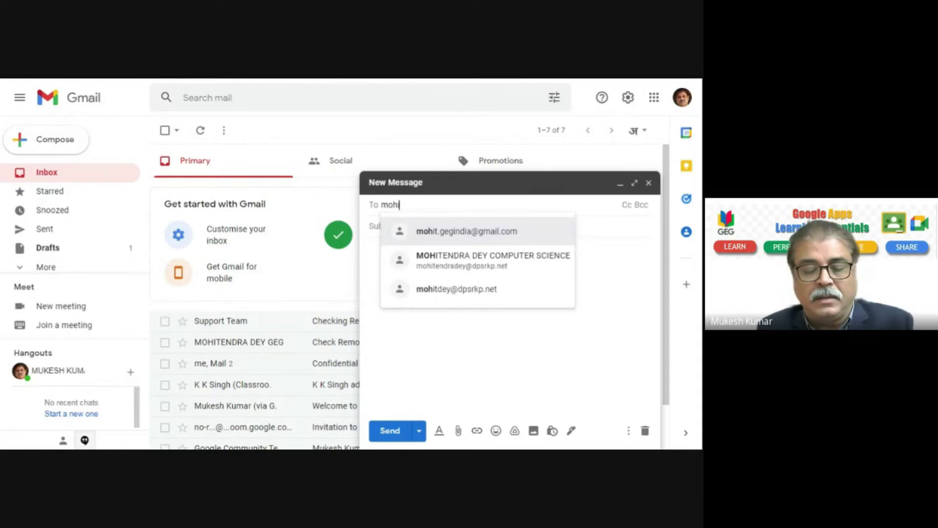
text(t.)
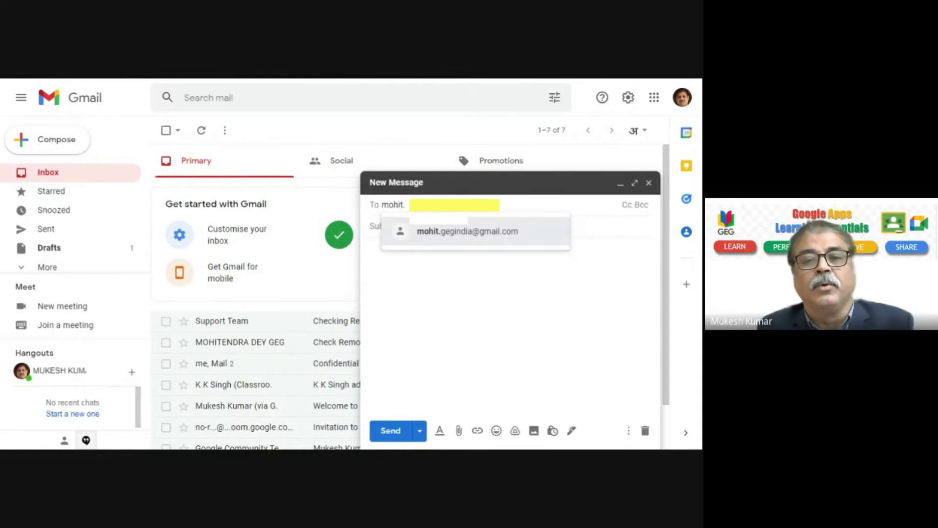
click(459, 237)
key(Tab)
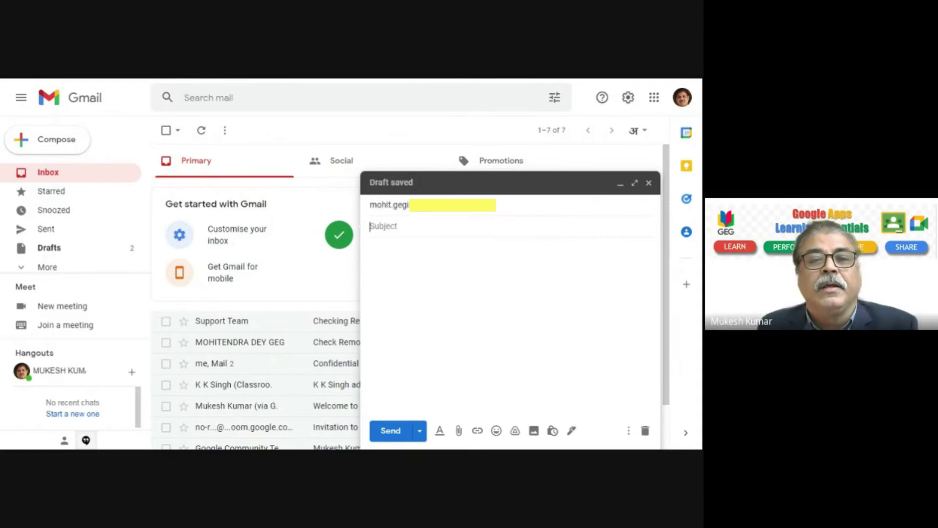
Enter the subject 'Confidential Mail' and begin the body with 'Dear M.'
text(Con)
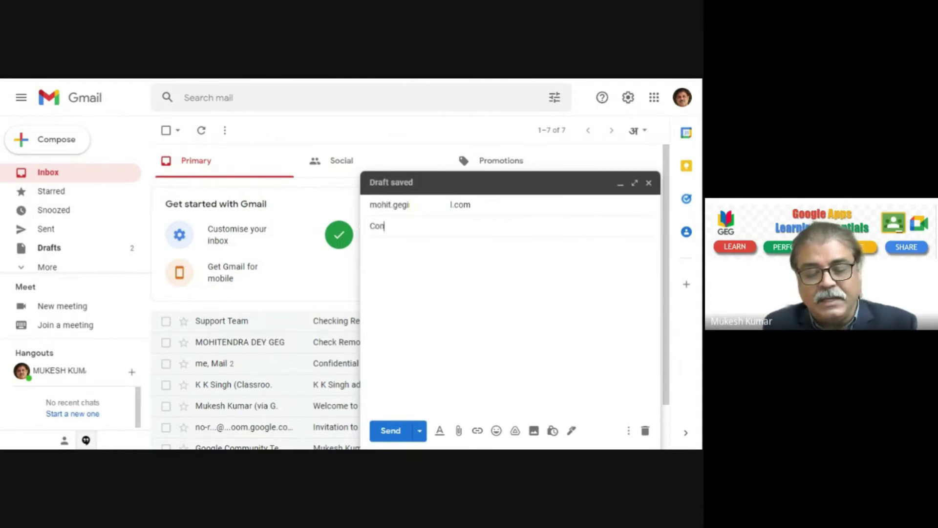
text(firm)
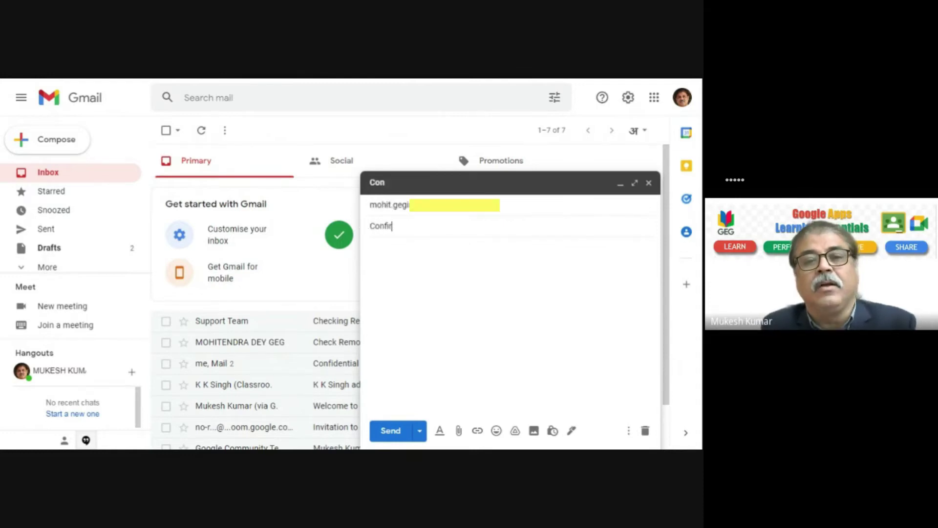
key(BackSpace)
key(BackSpace)
text(dential)
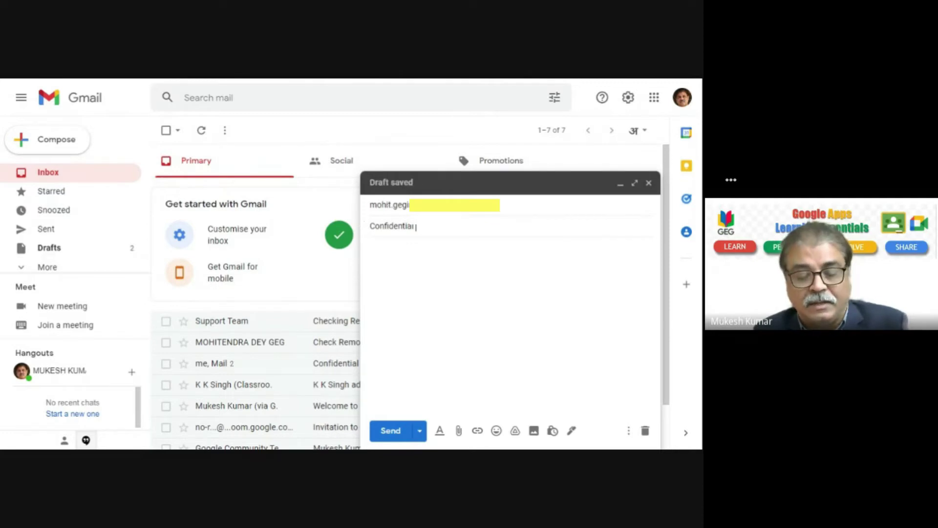
text(Mail)
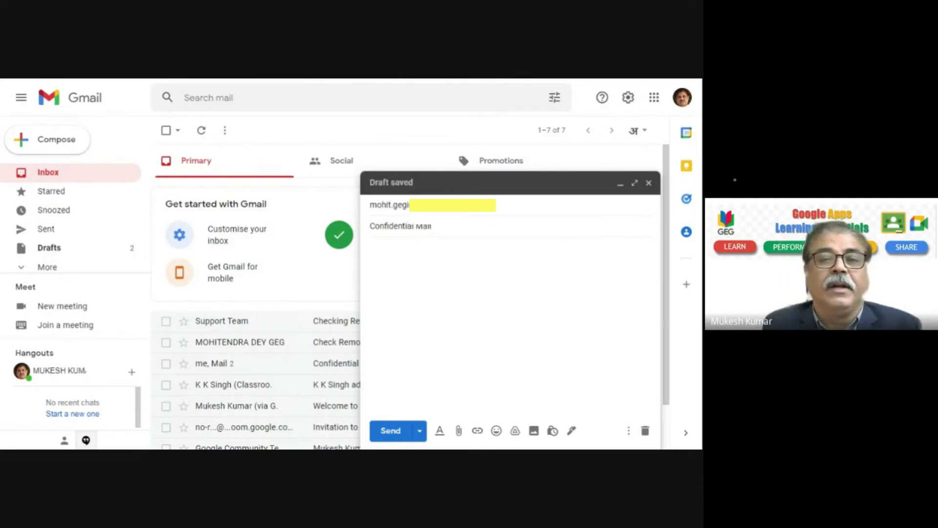
click(370, 248)
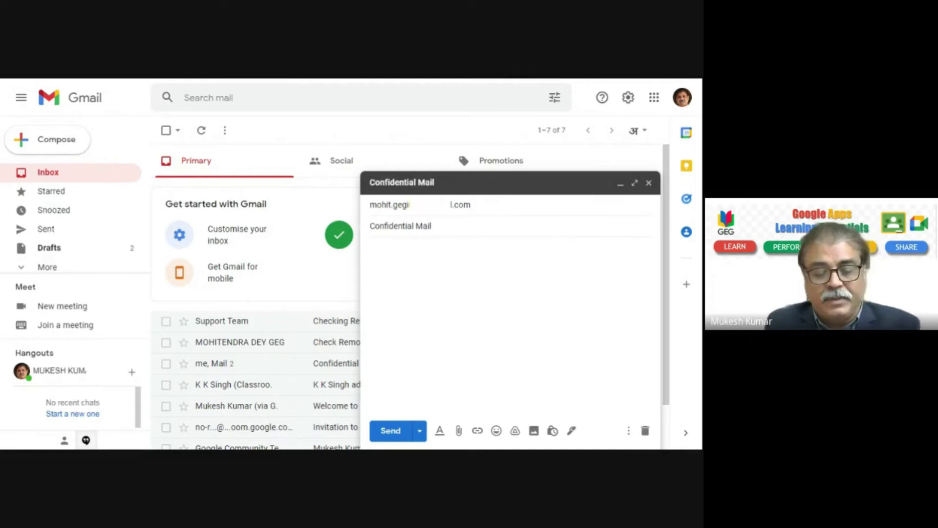
text(Dear)
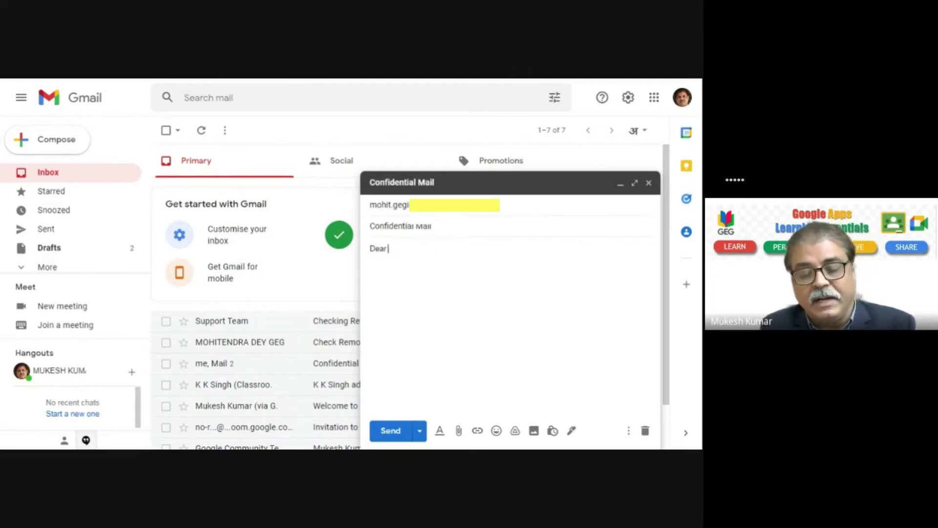
text( M.)
Add a 'Confindential Message' line and a line of filler text below the greeting
key(Return)
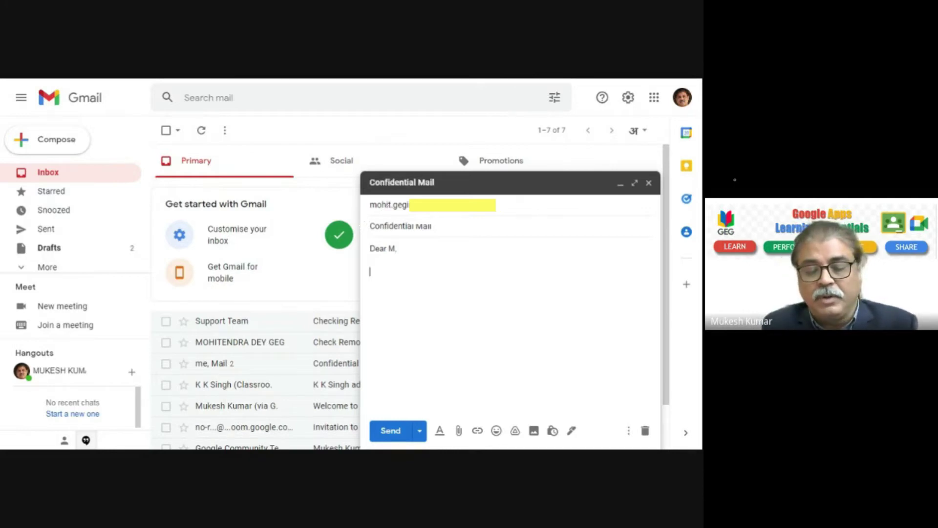
text(Confind)
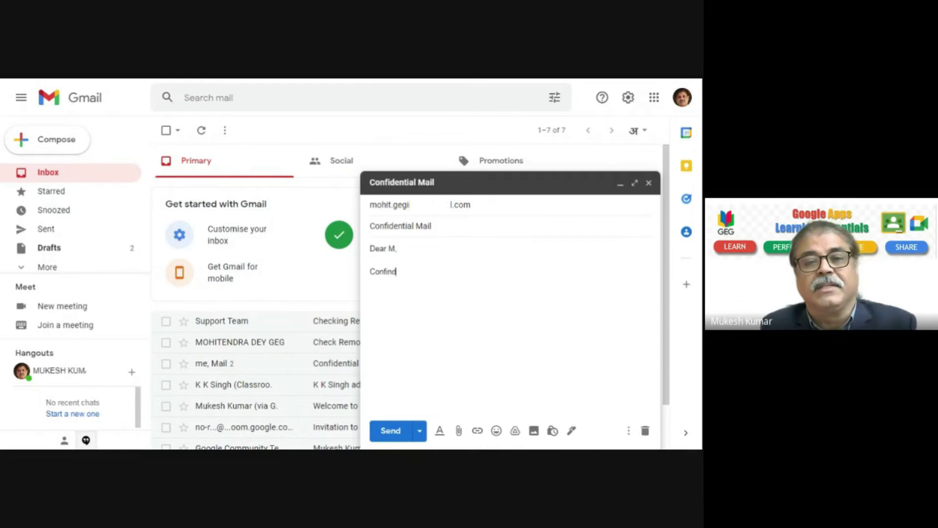
text(ent)
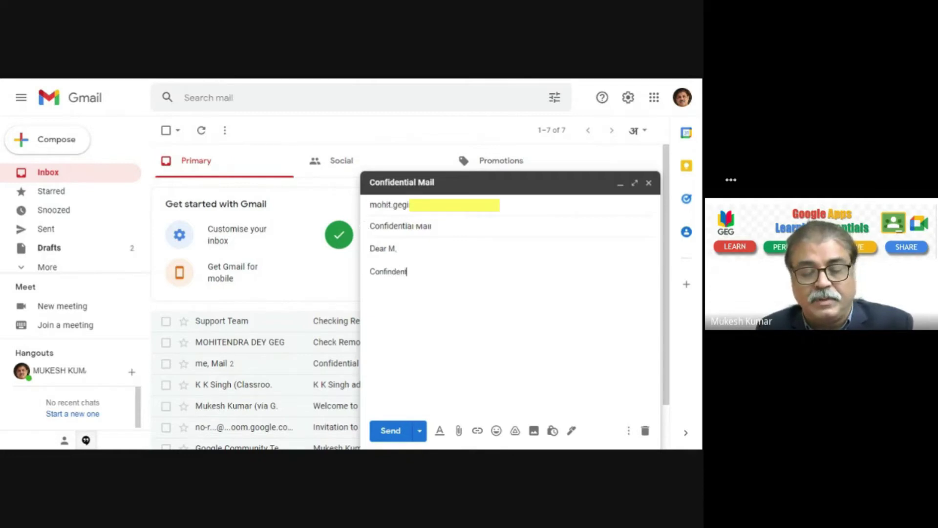
text(ial Message)
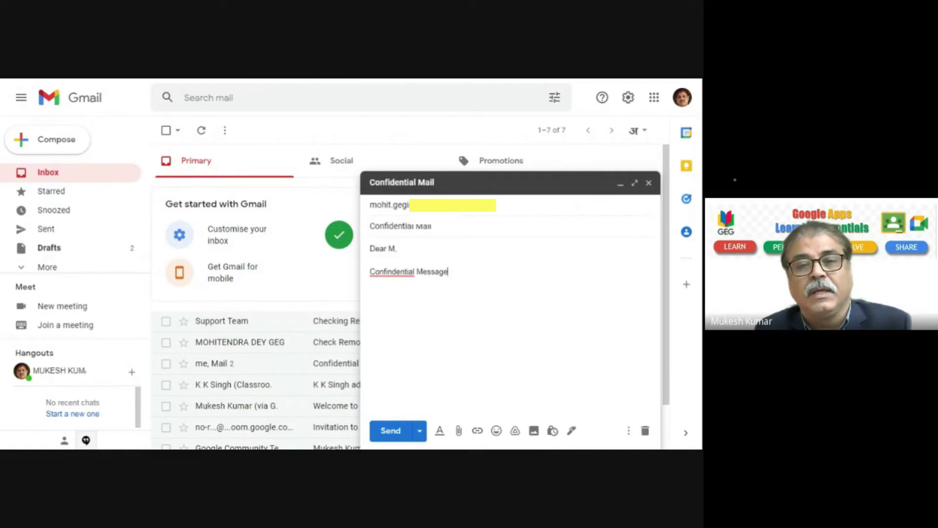
key(Return)
text(sdffsdfdsfsffsffdf)
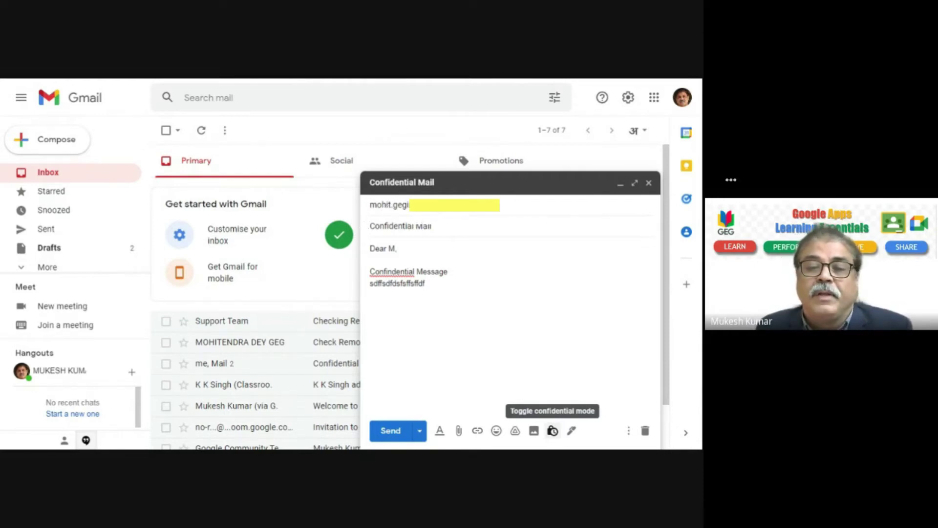
Turn on confidential mode with a 1-day expiry and save the setting
click(552, 433)
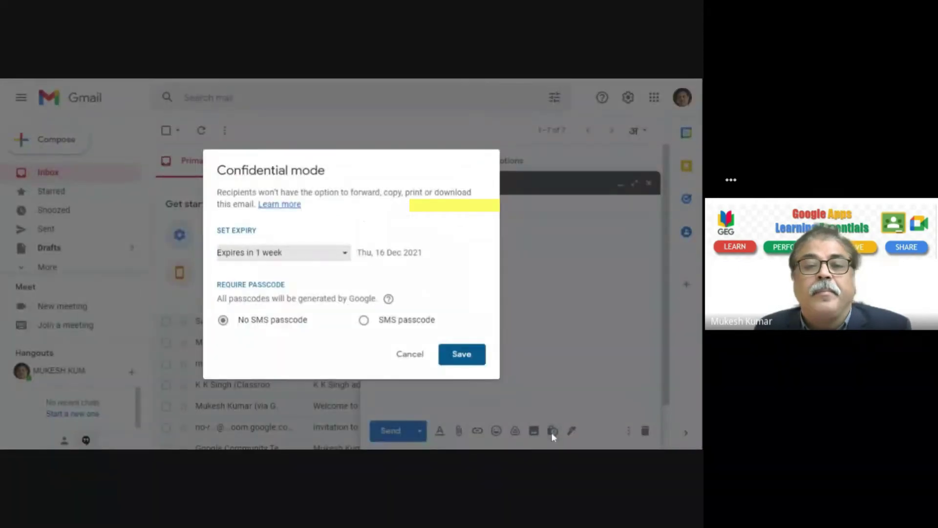
click(325, 262)
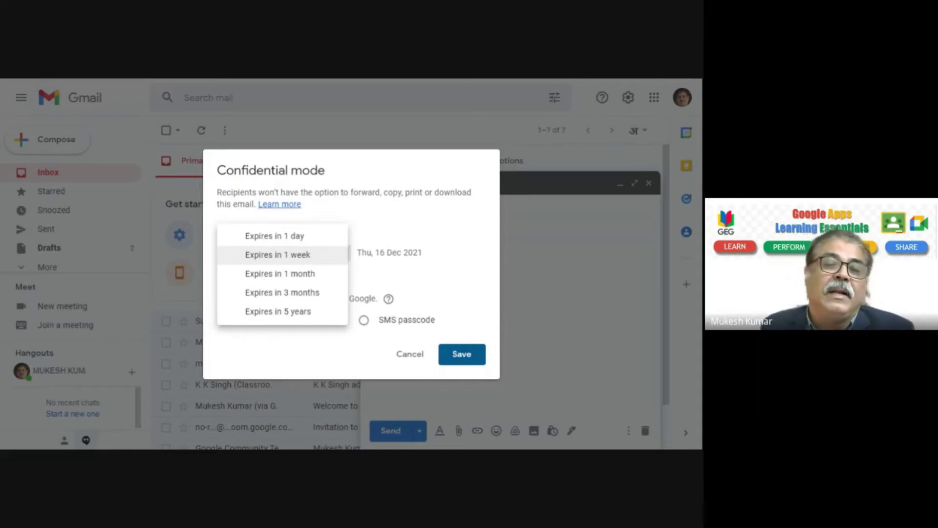
click(281, 238)
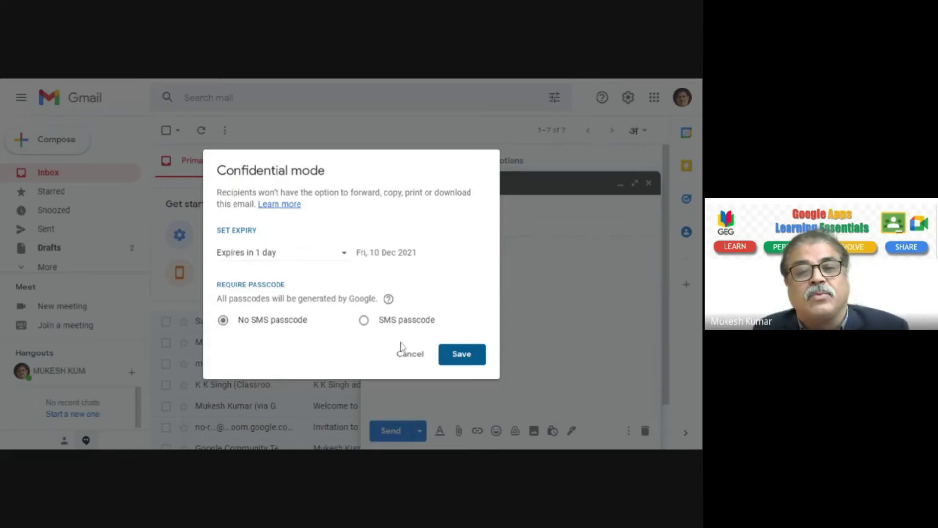
click(455, 360)
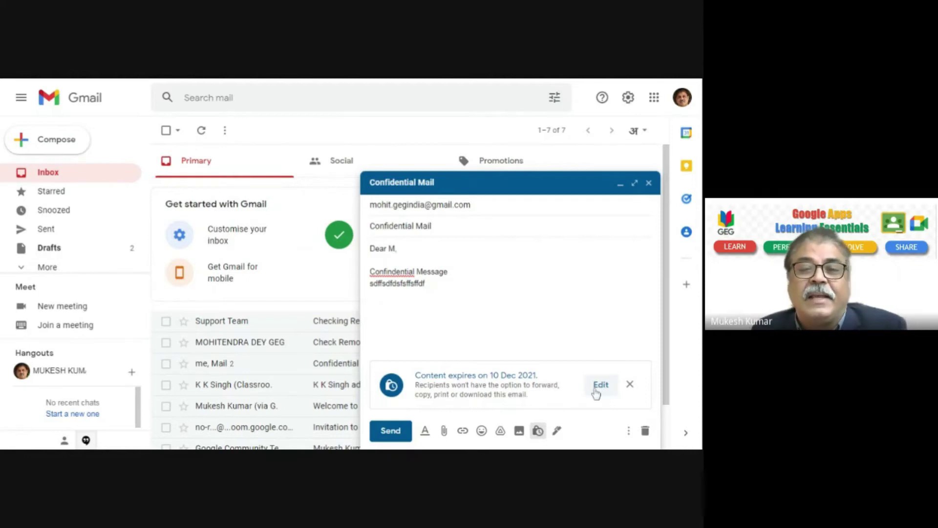
Send the confidential email
click(391, 431)
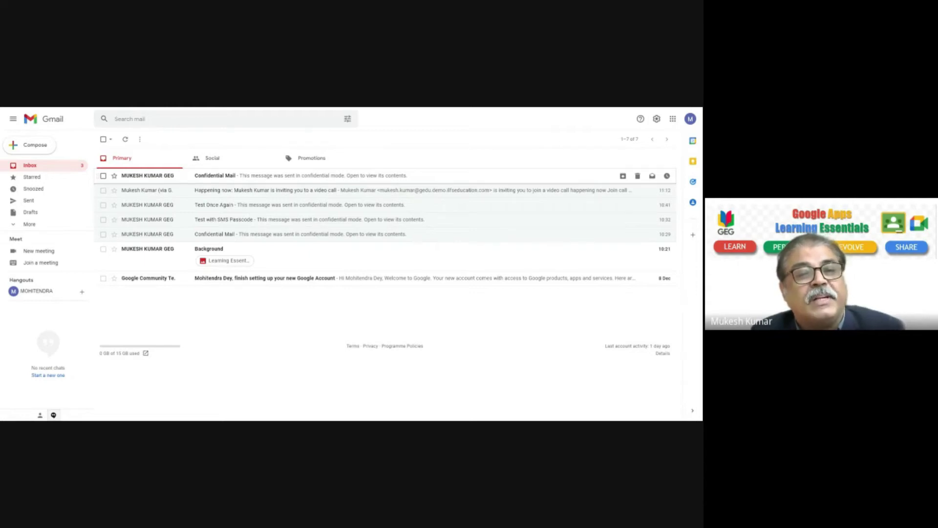
Open the Confidential Mail message in the recipient's inbox
click(252, 180)
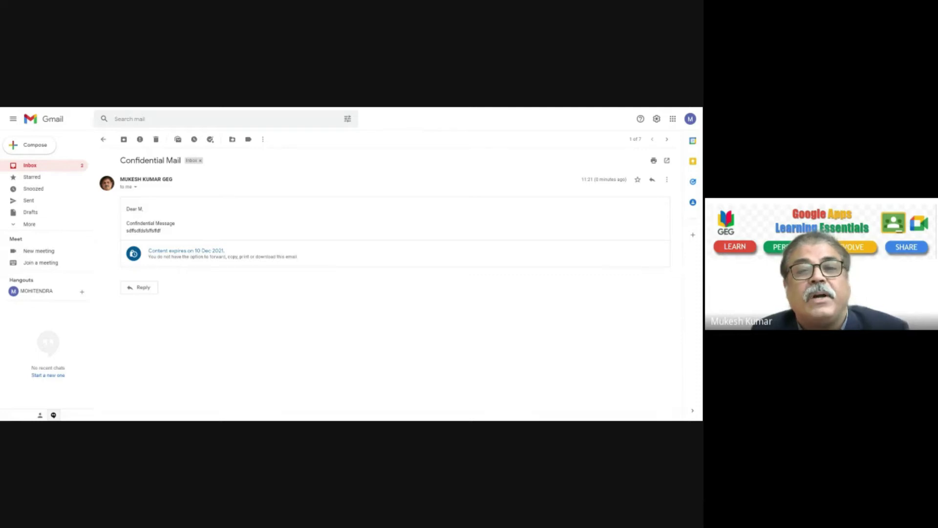
Dismiss the message's More menu and start a new email from the sender's inbox
click(666, 179)
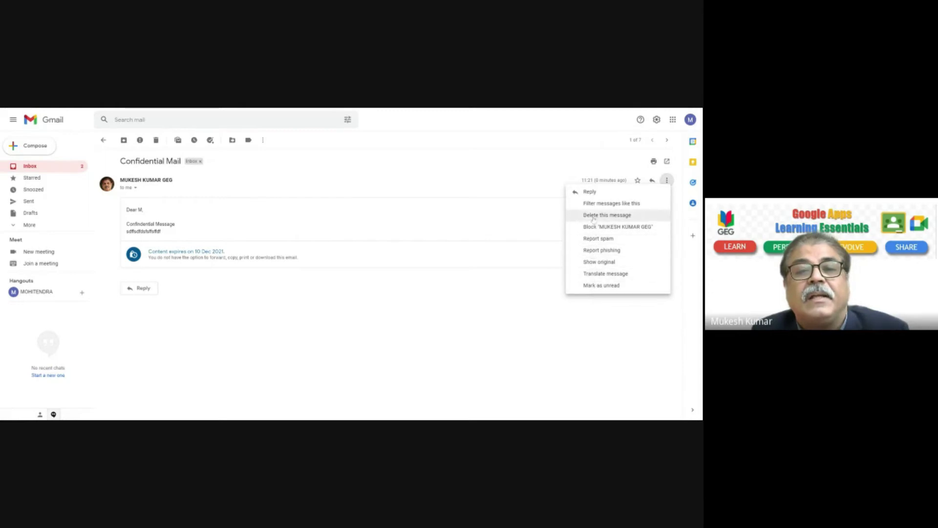
click(428, 219)
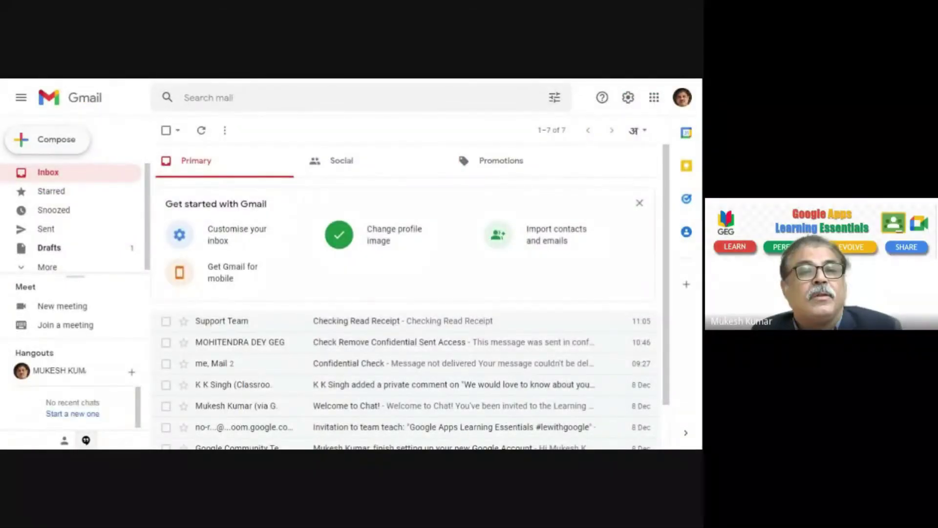
click(63, 145)
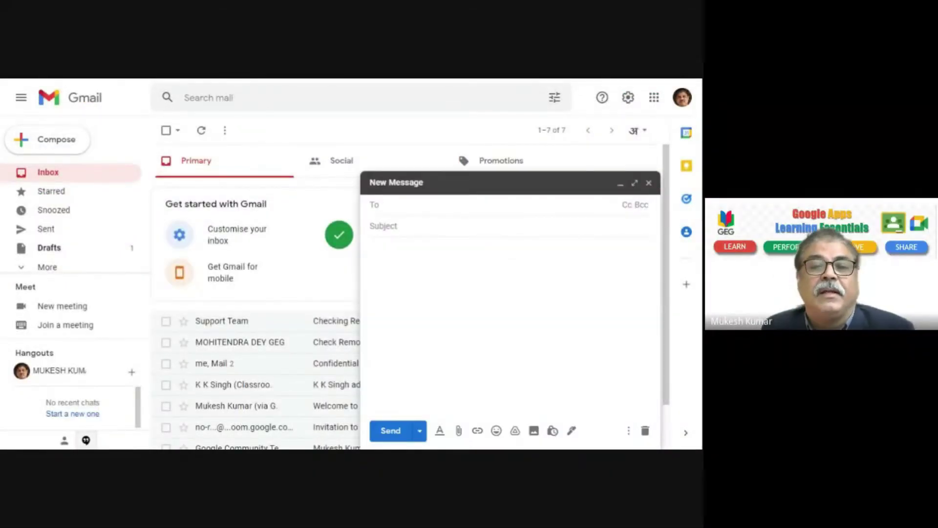
Address the email to the suggested contact with subject 'Test Message 2'
text(mohit)
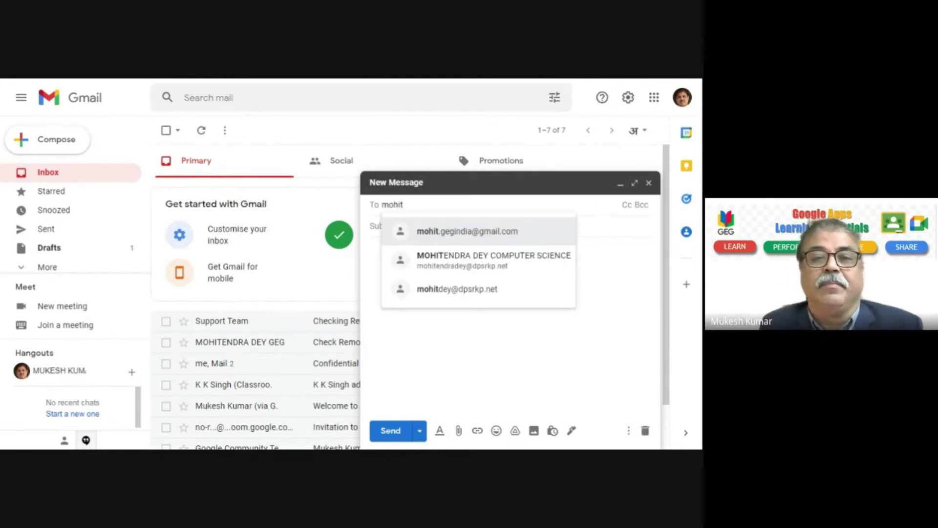
key(BackSpace)
key(BackSpace)
key(BackSpace)
text(ohit)
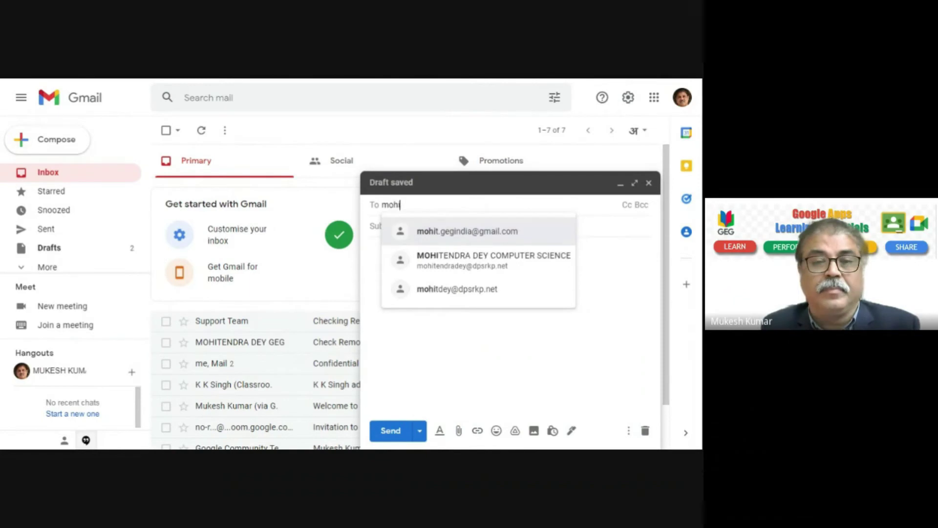
click(438, 232)
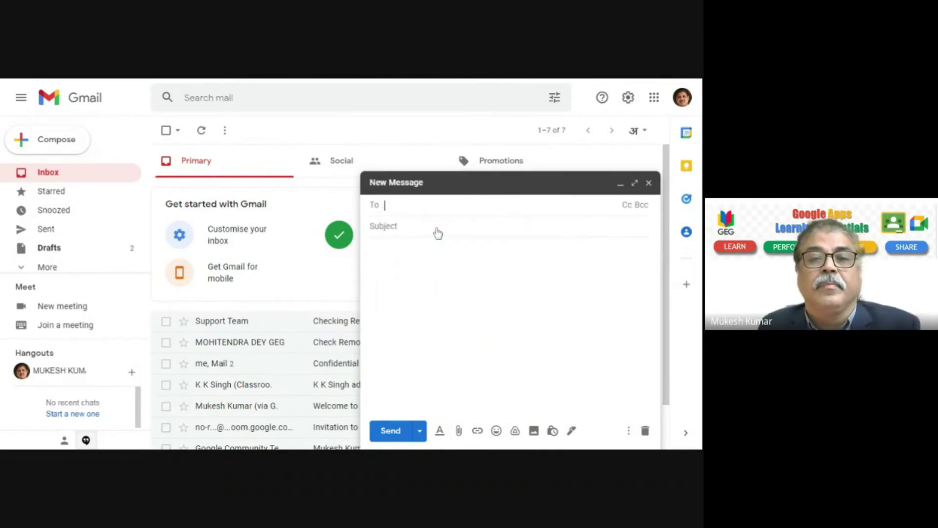
key(Tab)
text(Test Message 2)
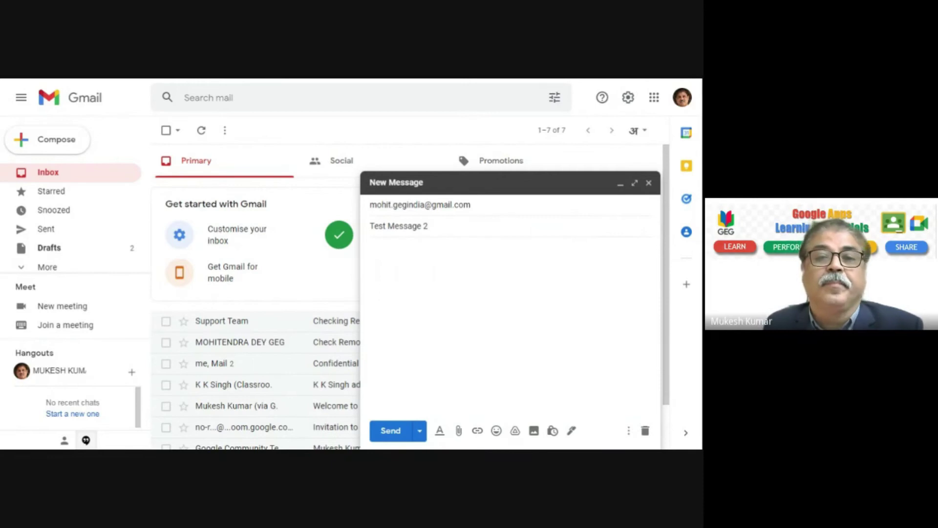
Write the body: 'Dear M.', a 'Paper Code' line and the code below it
click(370, 248)
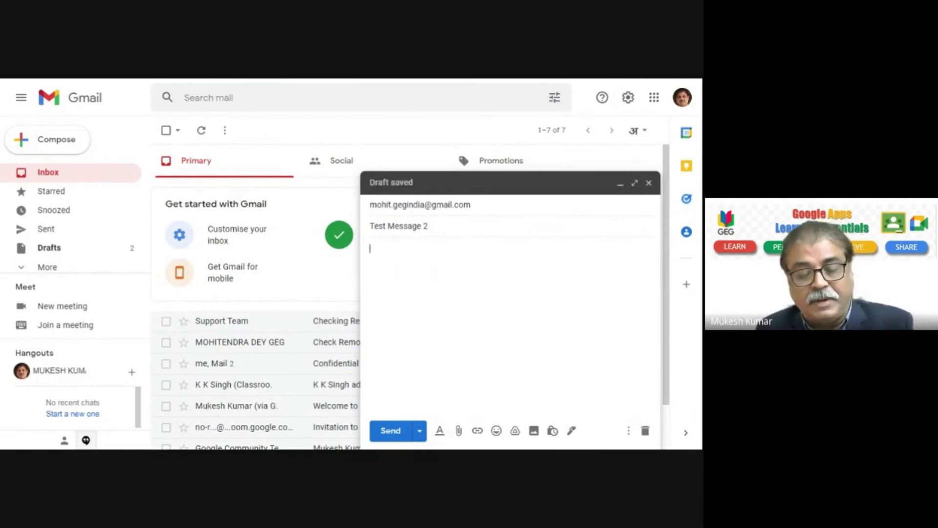
text(Dear M.)
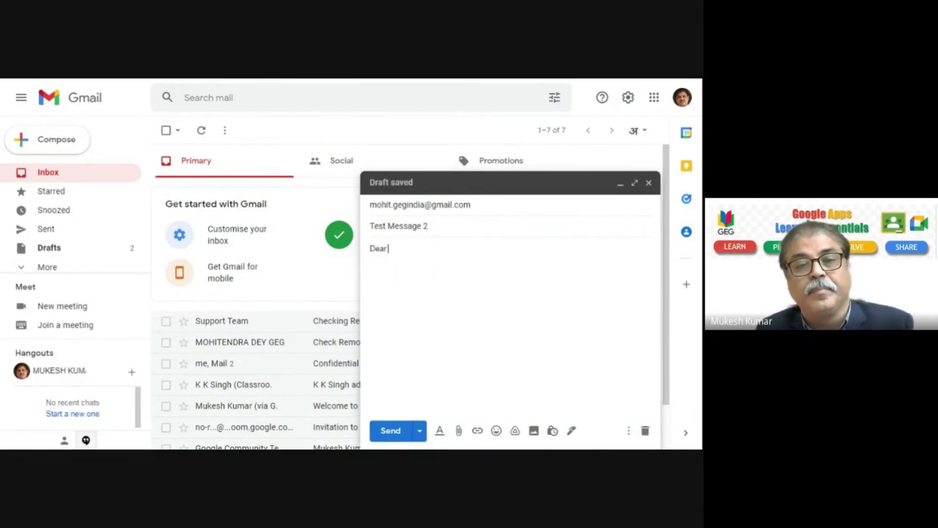
key(Return)
key(Return)
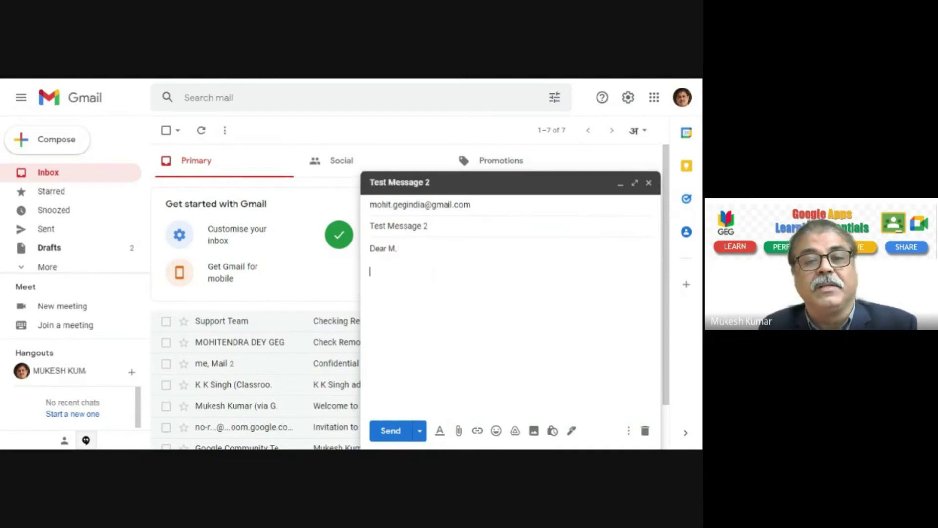
text(Paper Code)
key(Return)
text(sdfsdfdsfsdfsffd)
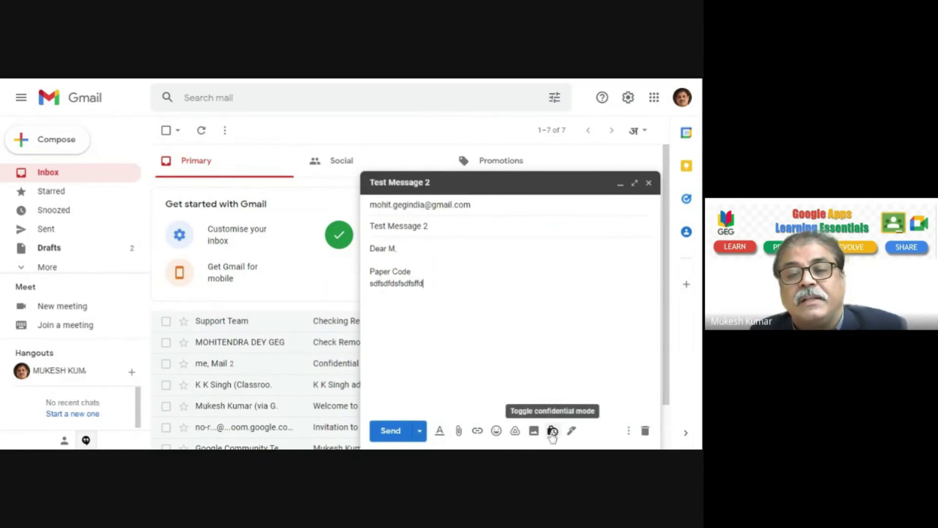
click(552, 432)
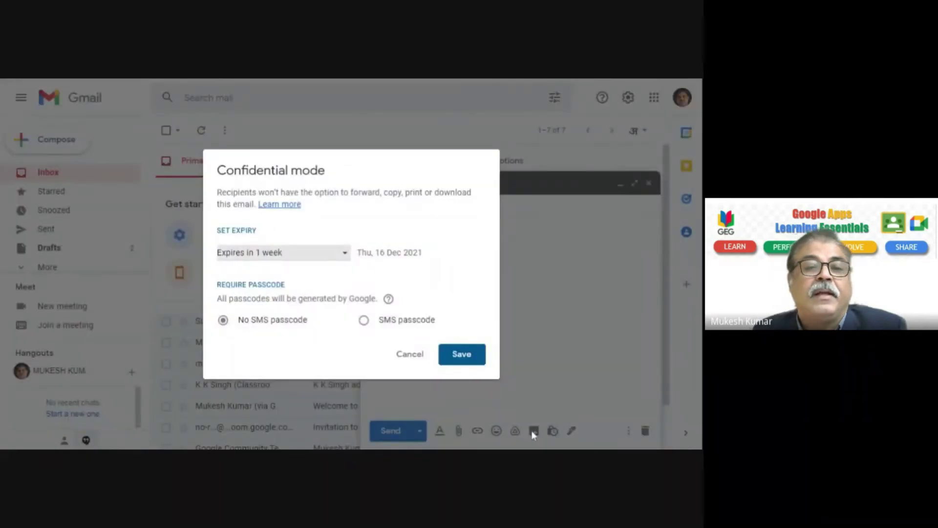
Set confidential mode to a 1-day expiry with SMS passcode, then send
click(310, 254)
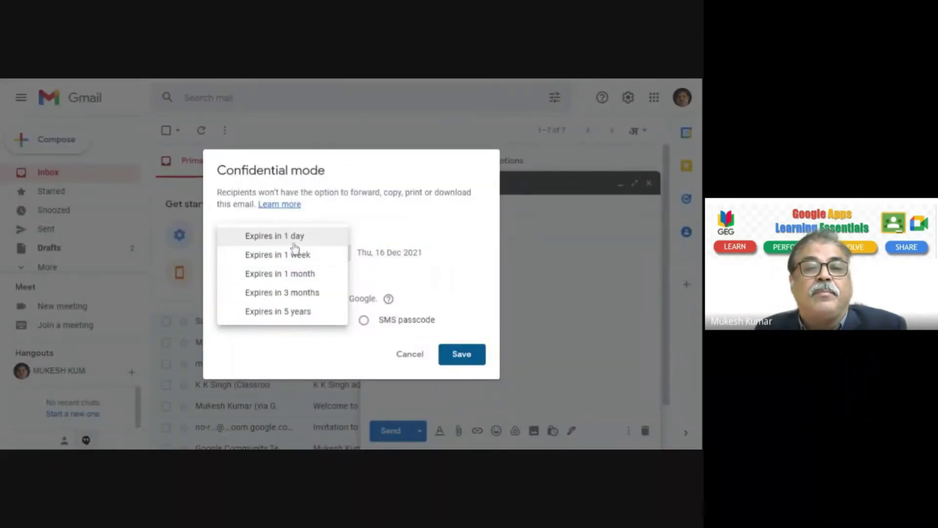
click(294, 239)
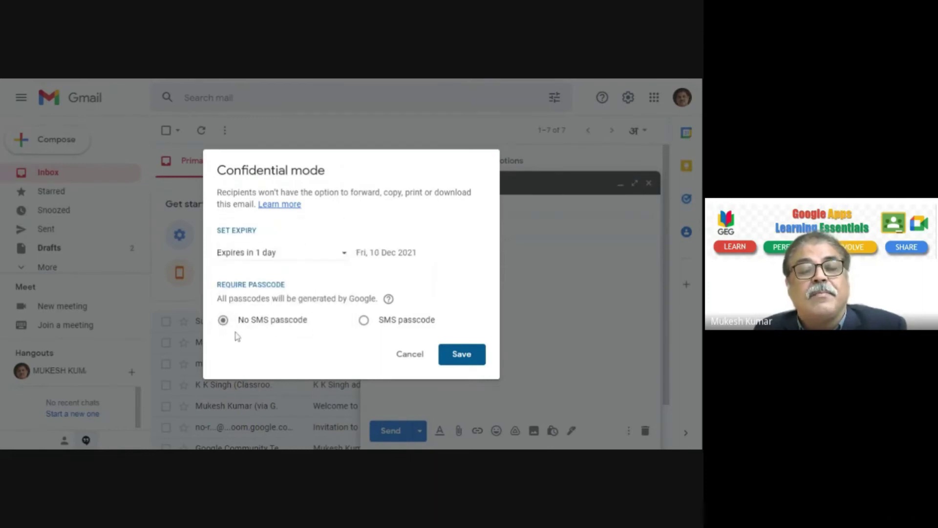
click(364, 331)
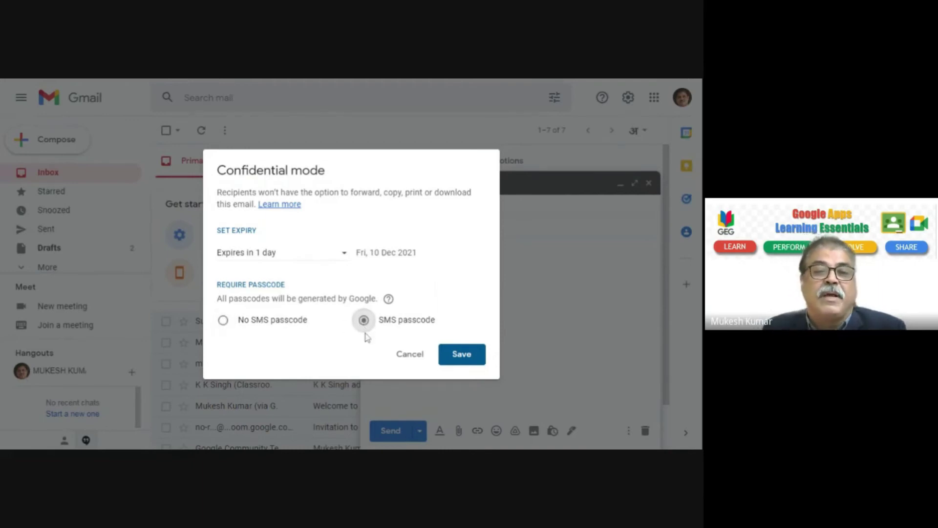
click(459, 357)
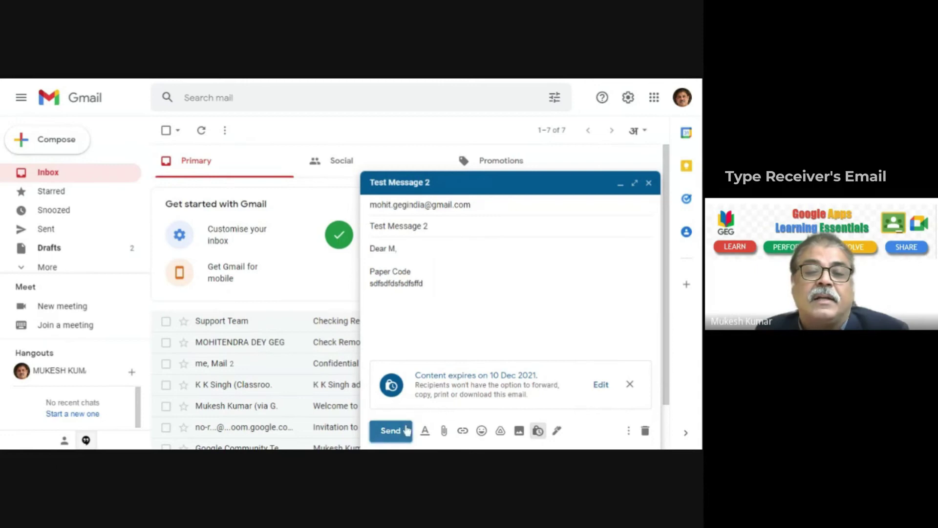
click(391, 432)
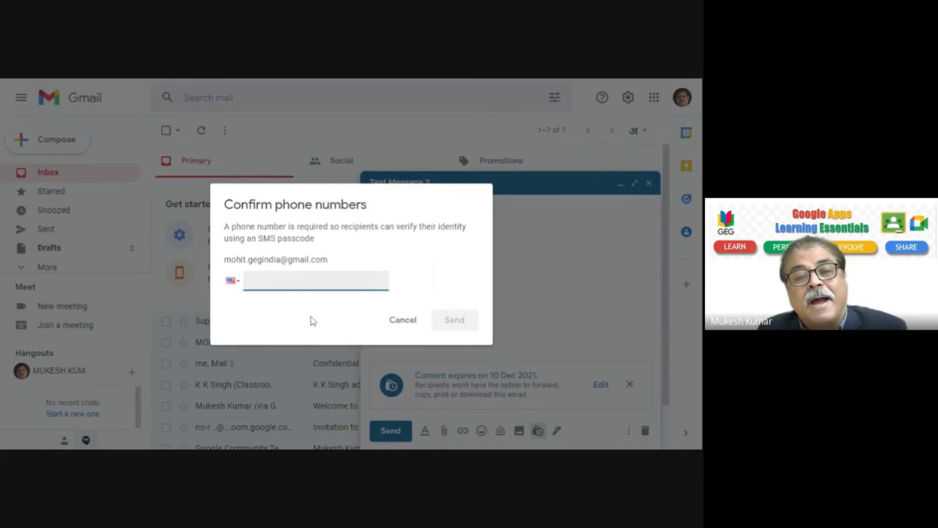
Enter the recipient's mobile number with India's +91 code and send the message
click(238, 288)
scroll(273, 391, down, 3)
scroll(277, 398, down, 5)
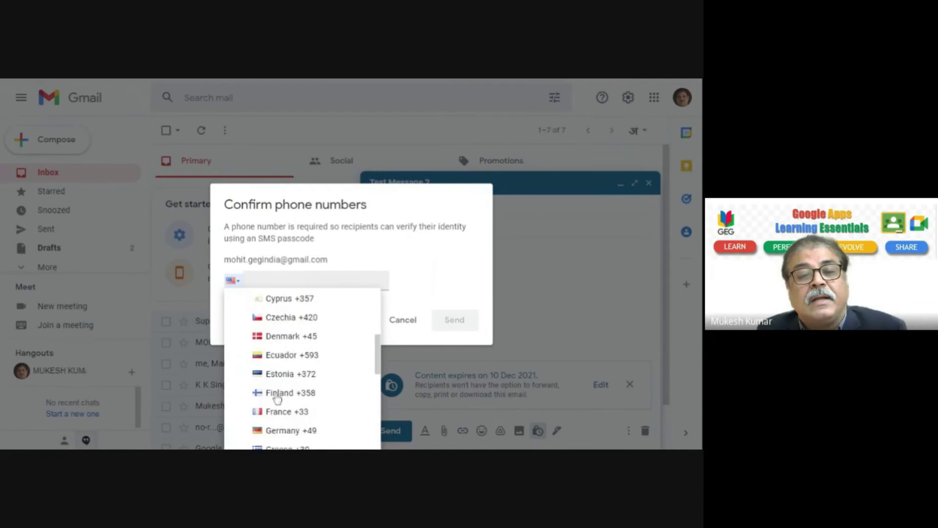
click(277, 393)
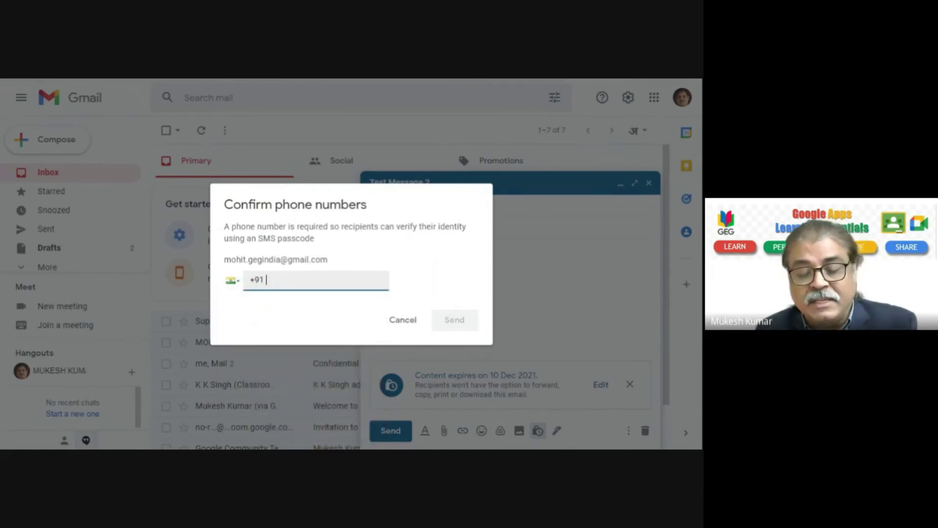
text(981)
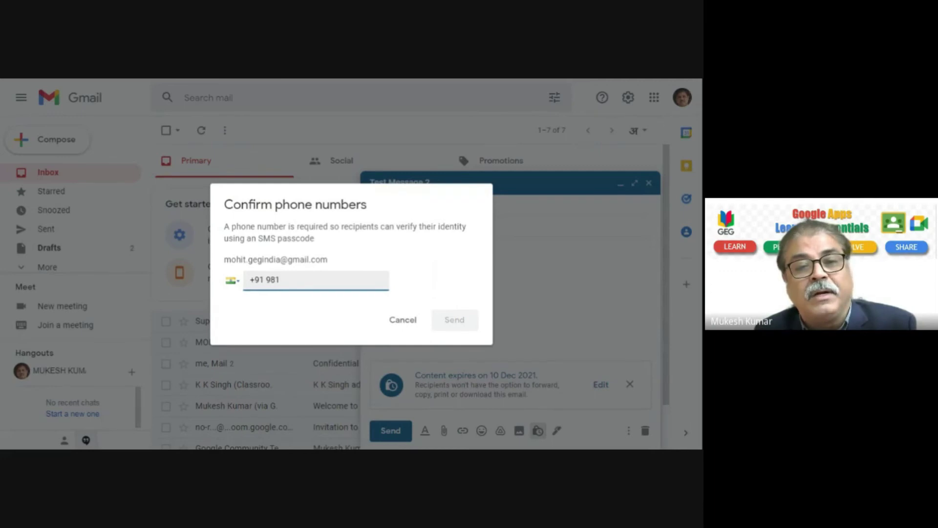
text(07)
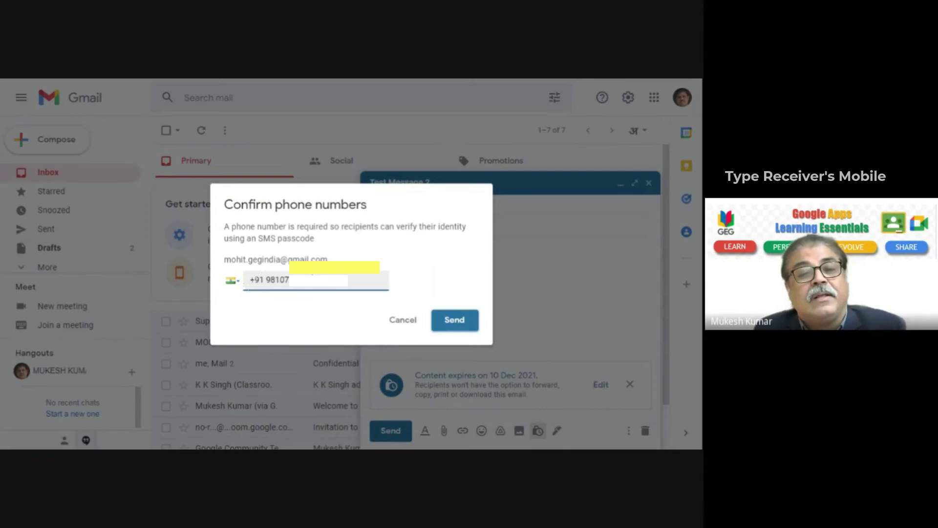
click(444, 326)
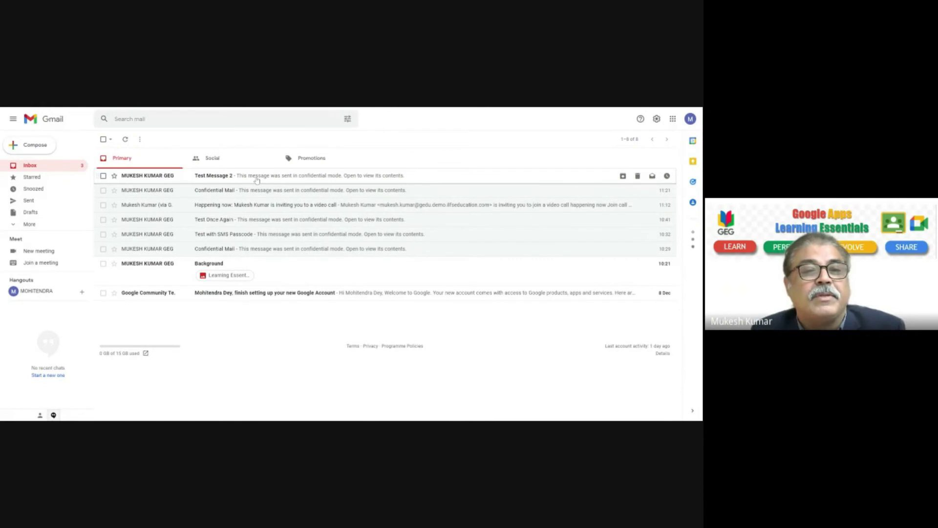
Open Test Message 2 in the recipient's inbox and request the SMS passcode
click(256, 180)
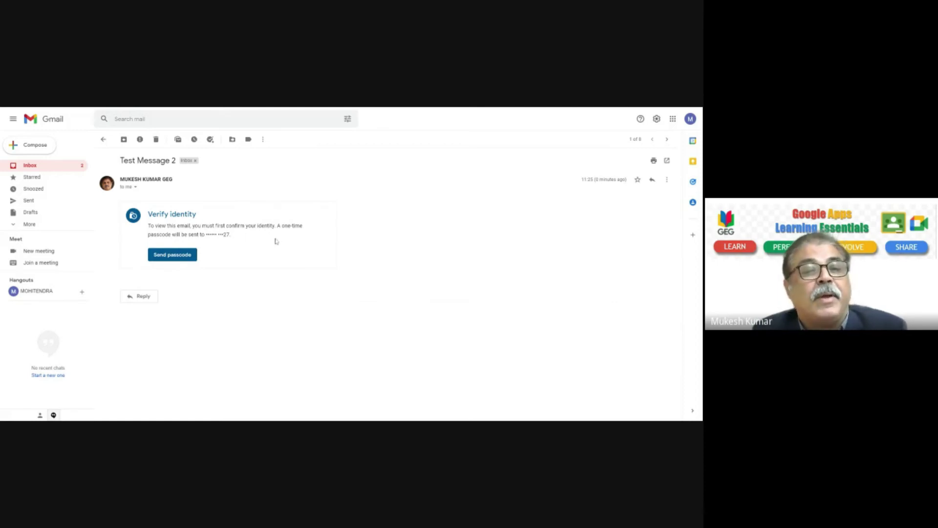
click(178, 259)
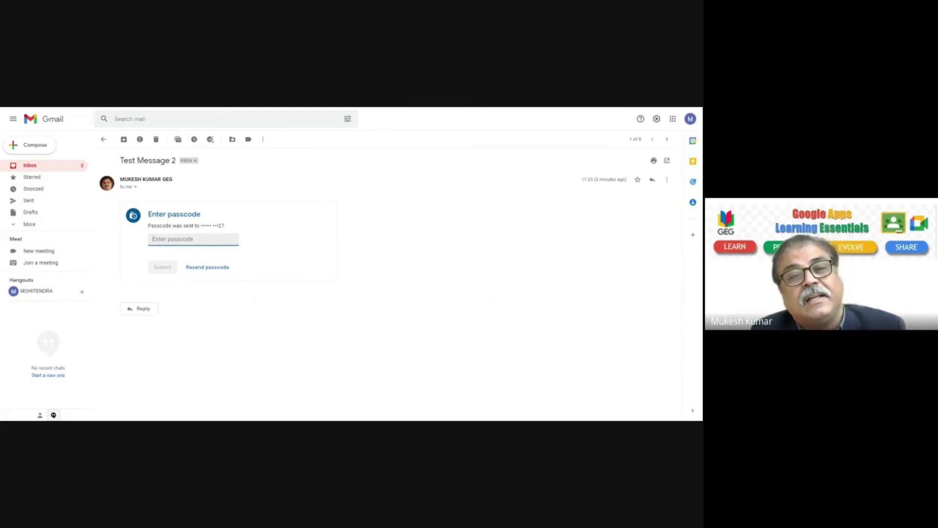
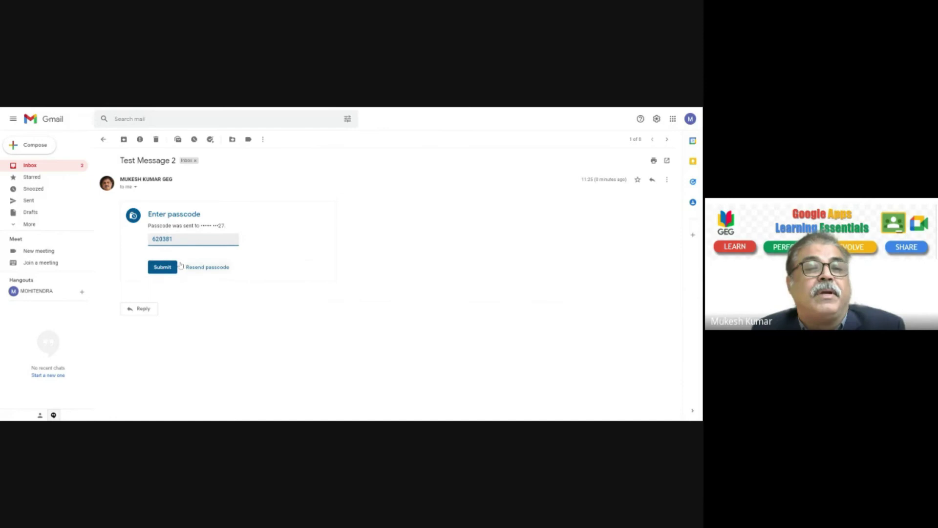
Submit the SMS passcode to reveal Test Message 2's Paper Code, then return to the inbox
click(163, 268)
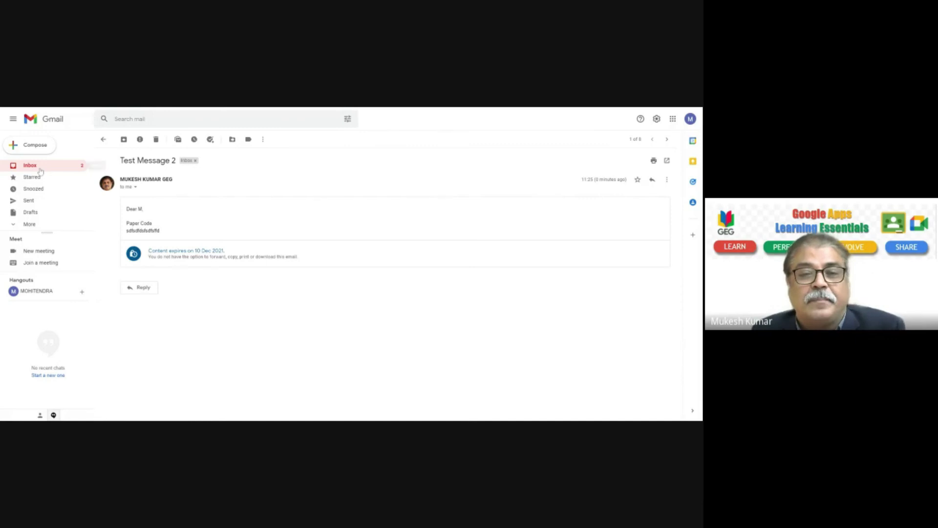
click(40, 171)
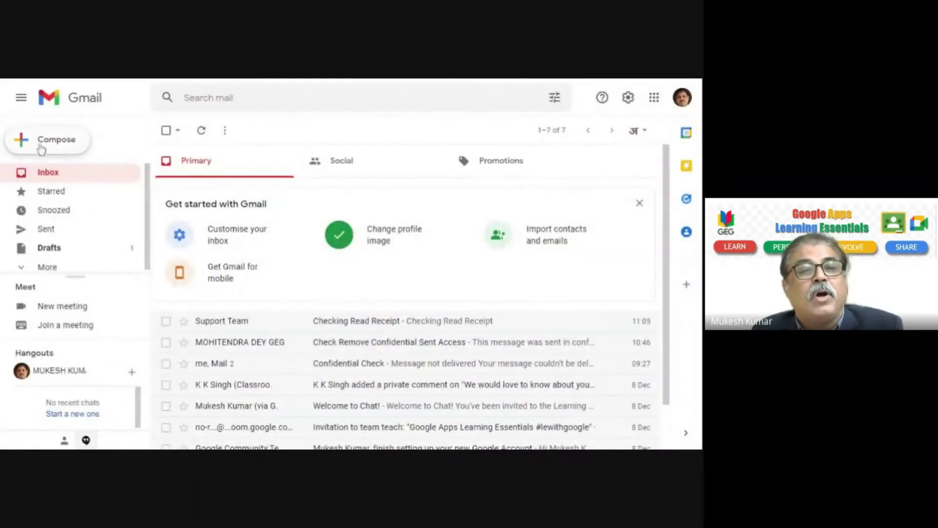
Open the Sent folder, with Test Message 2 at 11:25 heading seven sent messages
click(60, 237)
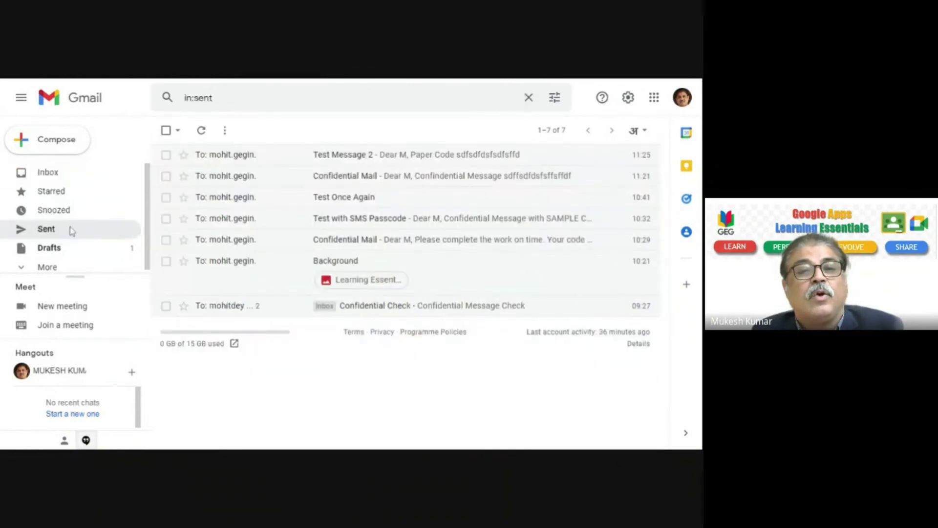